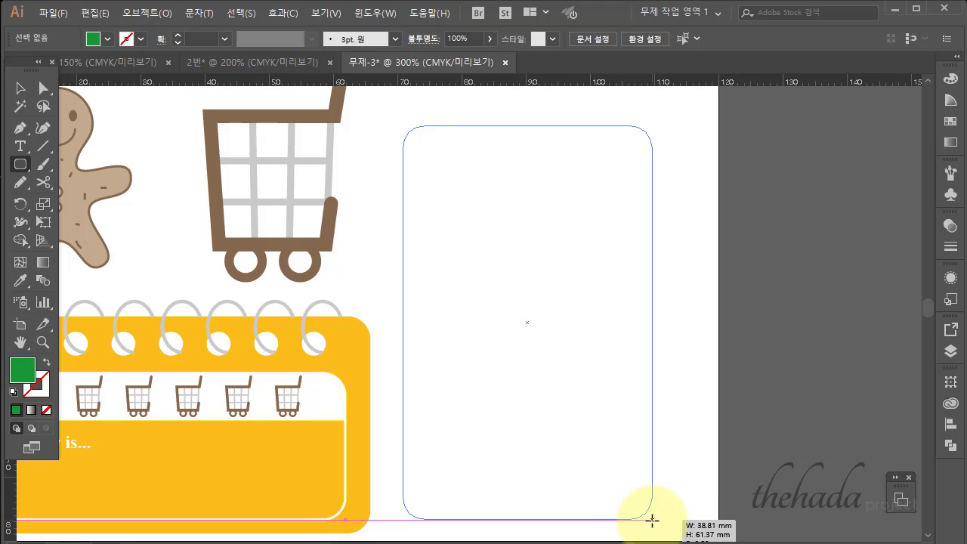
# Move the green rounded rectangle slightly toward the artboard's edge and fill it with the gradient sampled from the yellow-green circle
pyautogui.click(20, 88)
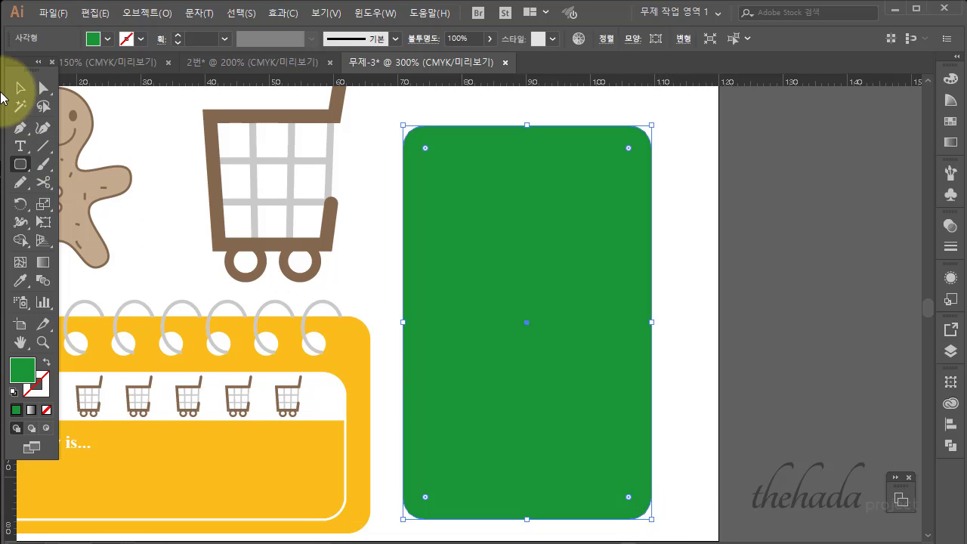
pyautogui.click(518, 255)
pyautogui.moveTo(518, 255); pyautogui.dragTo(552, 249)
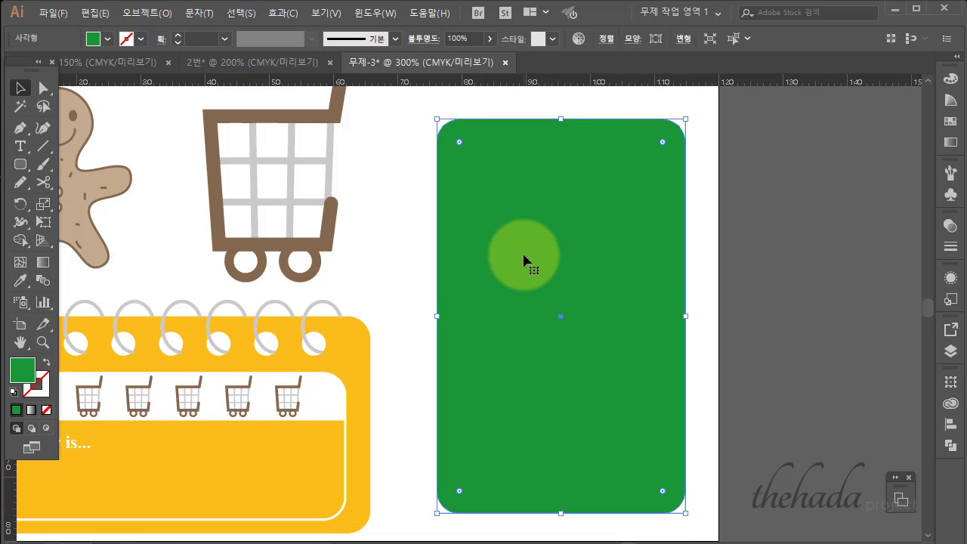
pyautogui.scroll(2, 501, 265)
pyautogui.click(20, 279)
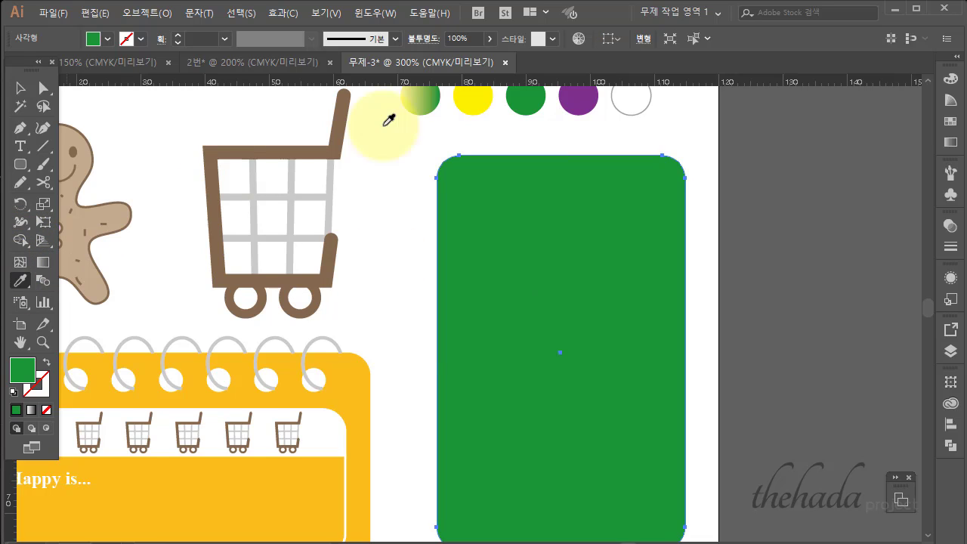
pyautogui.click(421, 97)
pyautogui.scroll(-1, 482, 191)
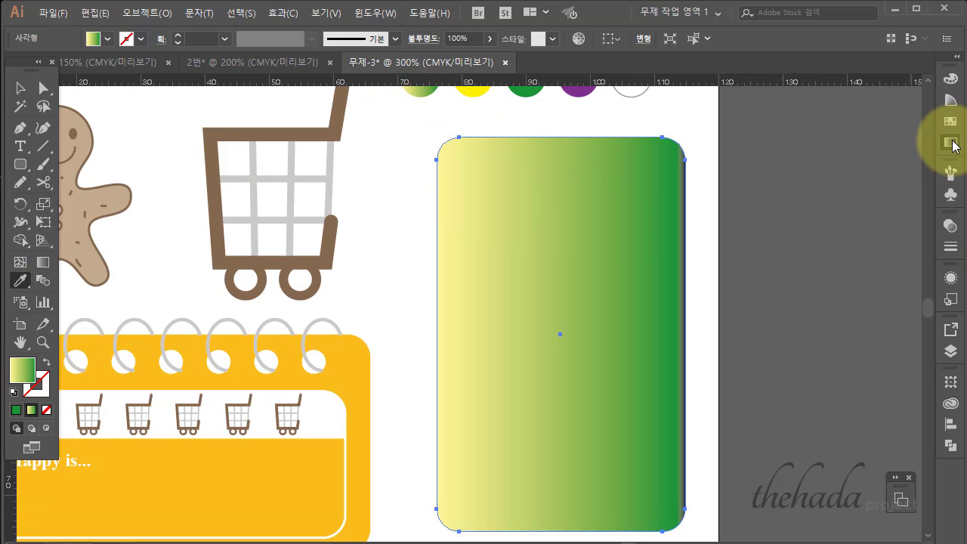
# Set the rounded rectangle's gradient to end with green at 100% and its angle to -90°
pyautogui.click(950, 141)
pyautogui.moveTo(904, 193); pyautogui.dragTo(903, 193)
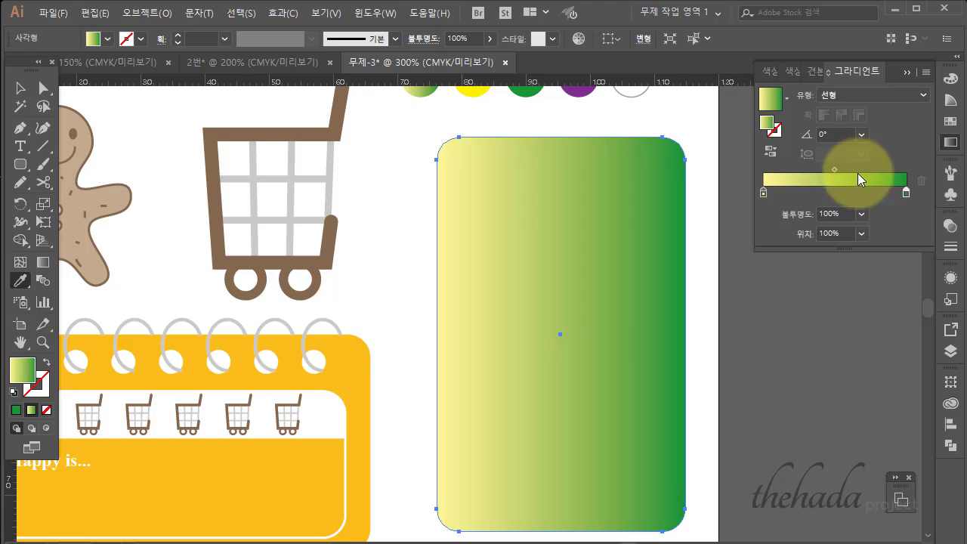
pyautogui.click(826, 140)
pyautogui.write('-')
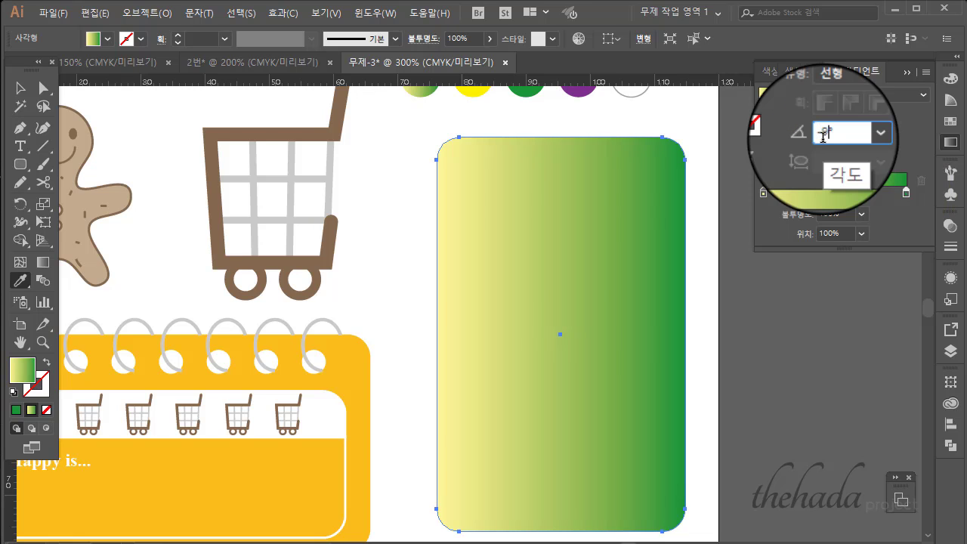
pyautogui.write('90')
pyautogui.press('Return')
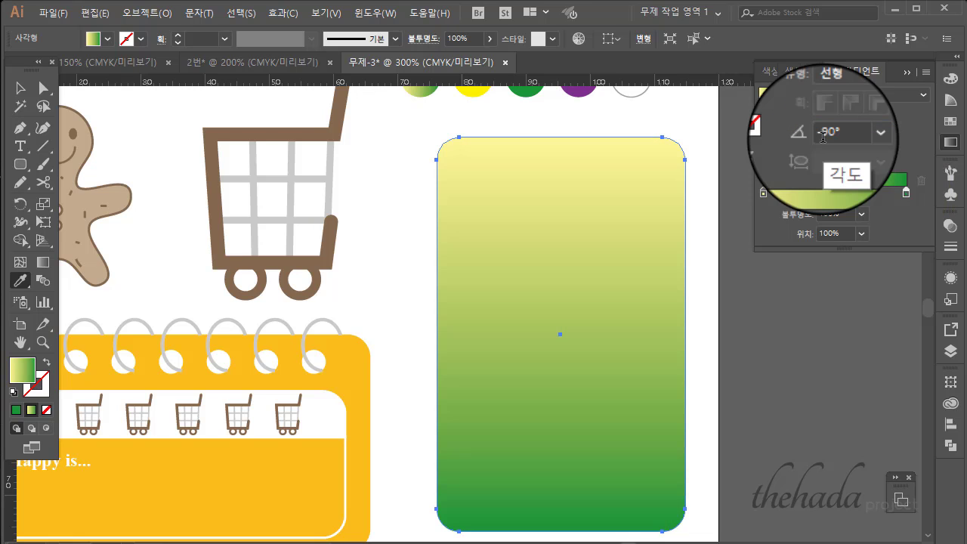
# Redraw the gradient vertically with the Gradient tool, from a little below the card's upper edge to a little above its lower edge
pyautogui.click(43, 262)
pyautogui.moveTo(583, 169); pyautogui.dragTo(584, 477)
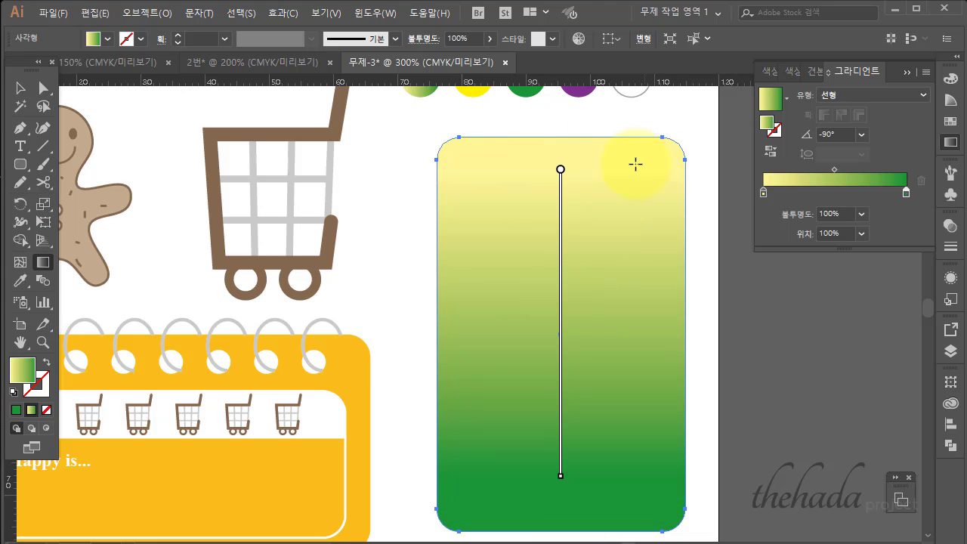
pyautogui.moveTo(604, 184); pyautogui.dragTo(604, 491)
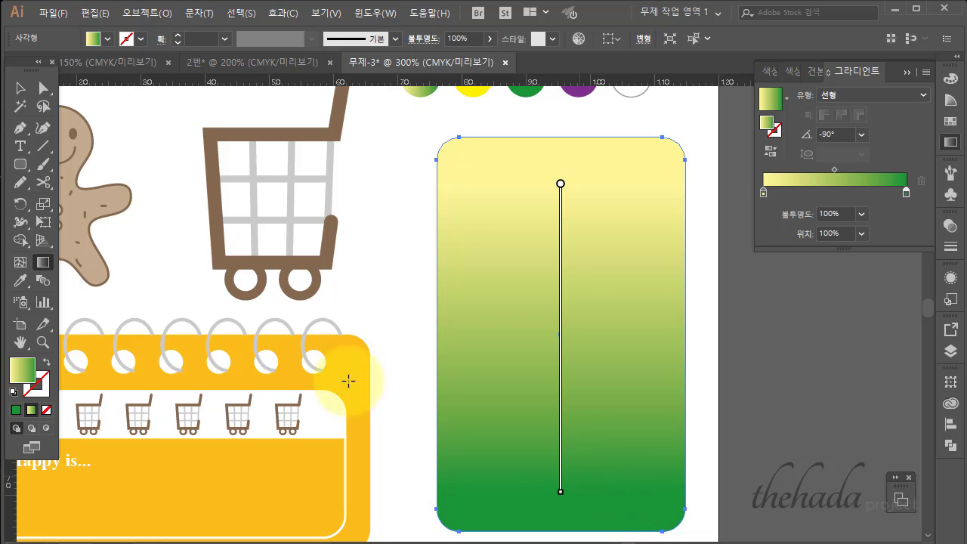
pyautogui.click(20, 88)
pyautogui.click(741, 484)
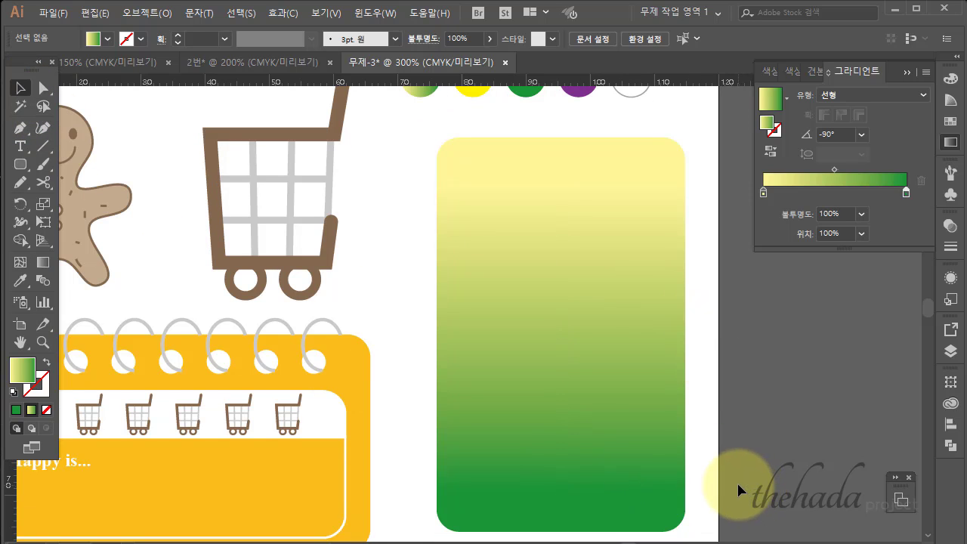
# Draw a smaller rounded rectangle centred inside the gradient card and give it a white stroke with no fill
pyautogui.click(20, 164)
pyautogui.moveTo(456, 155)
pyautogui.mouseDown()
pyautogui.moveTo(551, 345)
pyautogui.moveTo(643, 495)
pyautogui.moveTo(668, 511)
pyautogui.mouseUp()
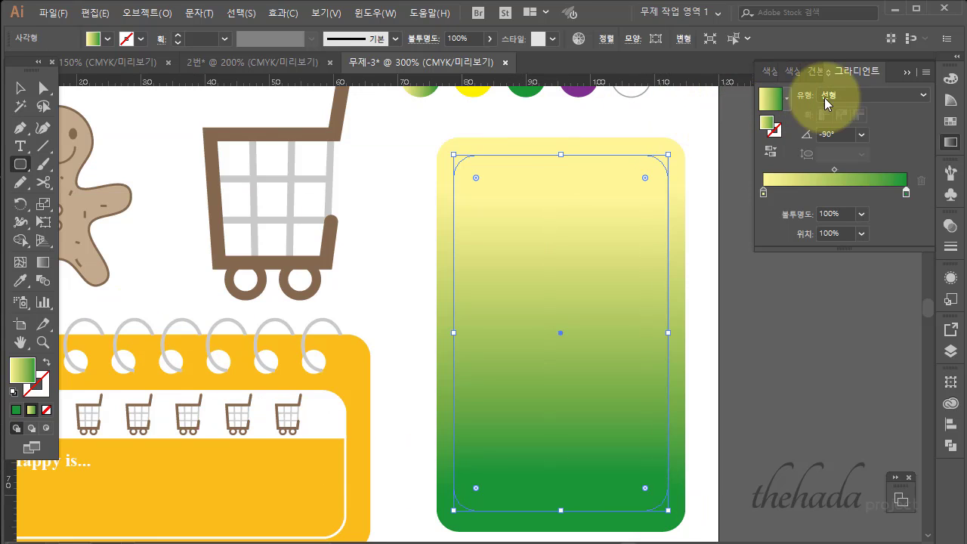
pyautogui.click(108, 38)
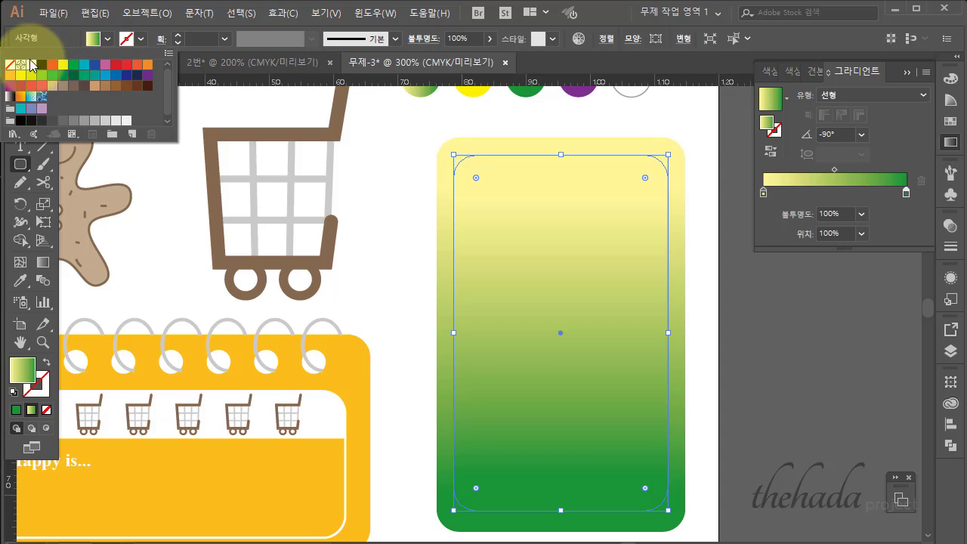
pyautogui.click(31, 65)
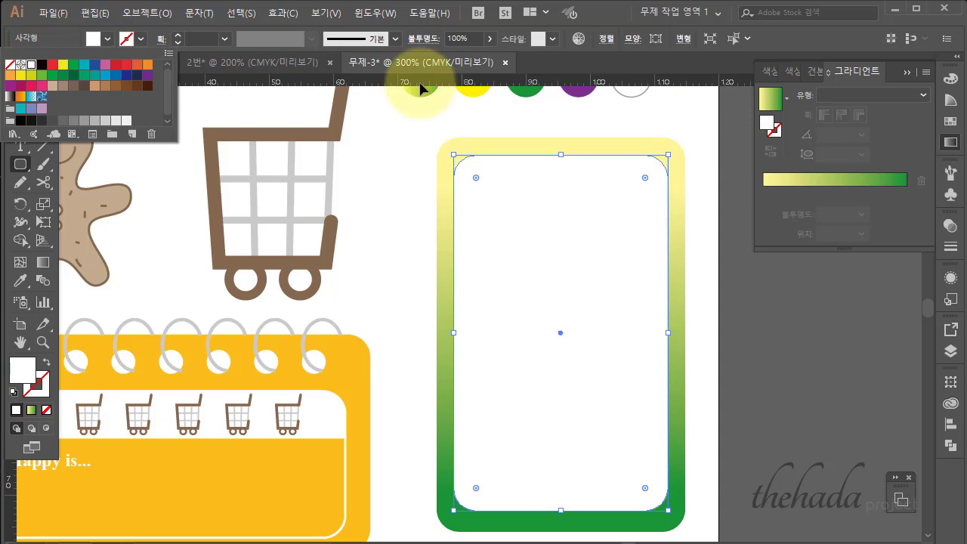
pyautogui.click(32, 376)
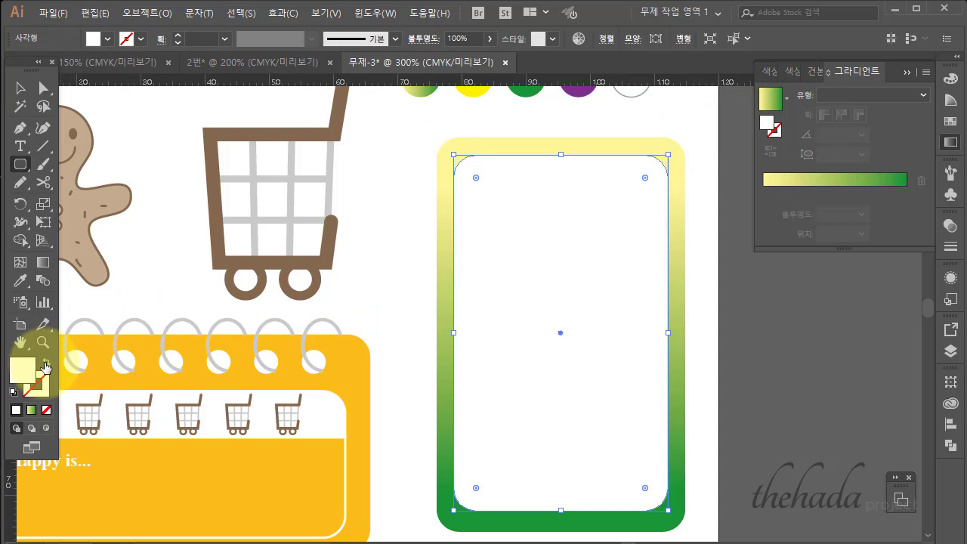
pyautogui.click(46, 362)
# Make the inner rounded rectangle's stroke a dashed line with 3 pt dashes
pyautogui.click(950, 246)
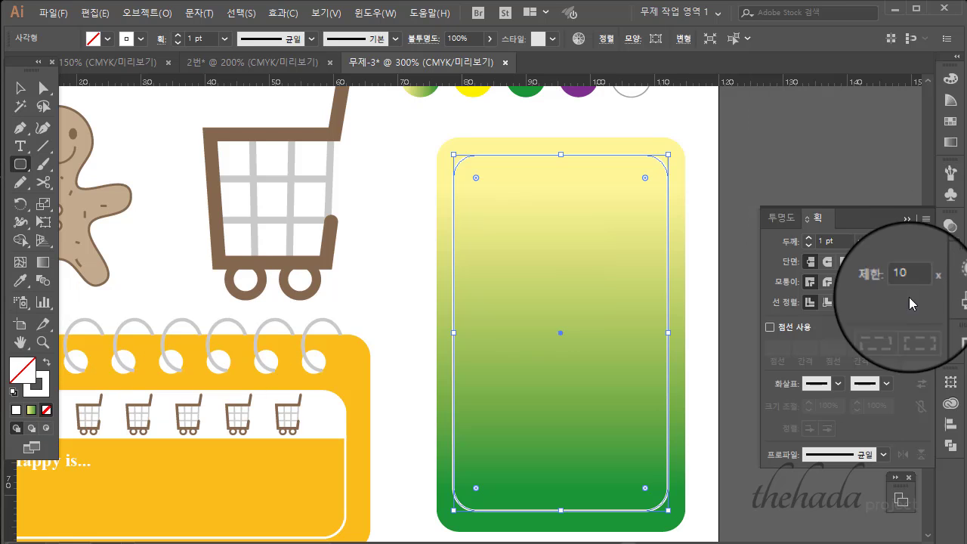
pyautogui.click(769, 327)
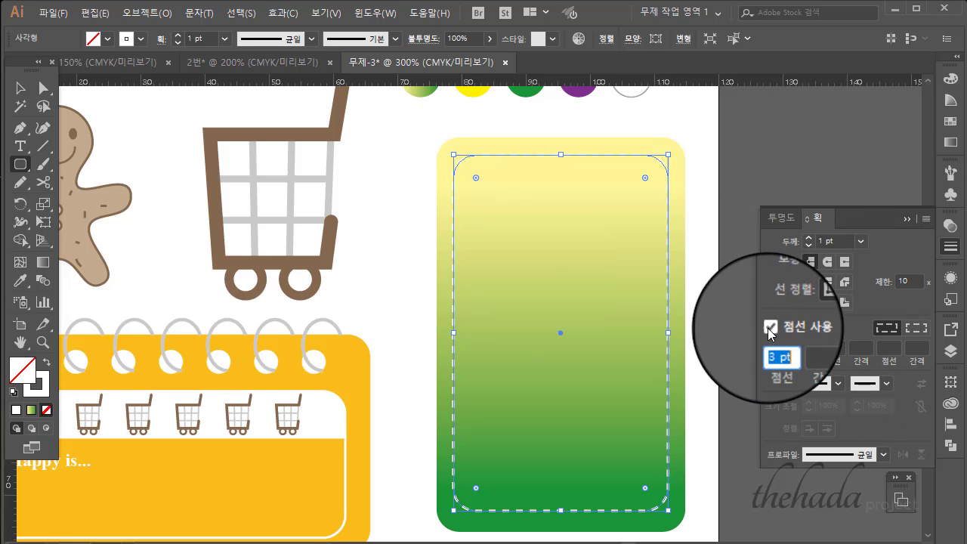
pyautogui.click(20, 90)
pyautogui.click(834, 150)
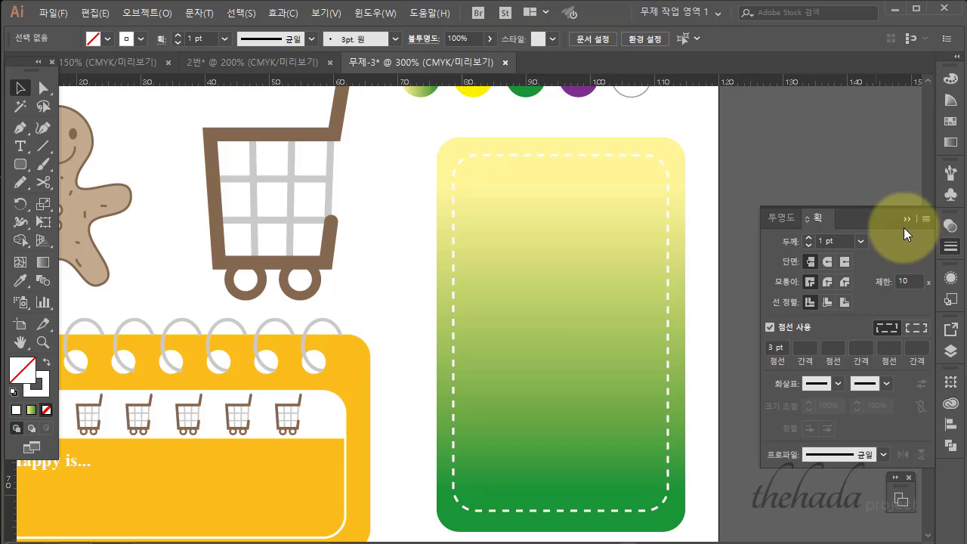
pyautogui.click(905, 219)
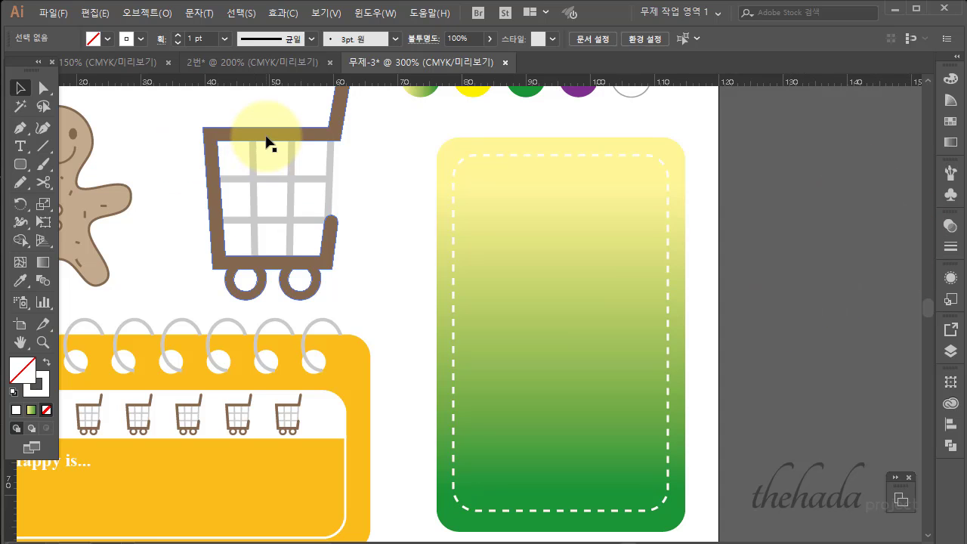
# Copy the large shopping cart to the empty area beside the card and unite its parts into one shape
pyautogui.click(220, 130)
pyautogui.moveTo(269, 189); pyautogui.dragTo(784, 257)
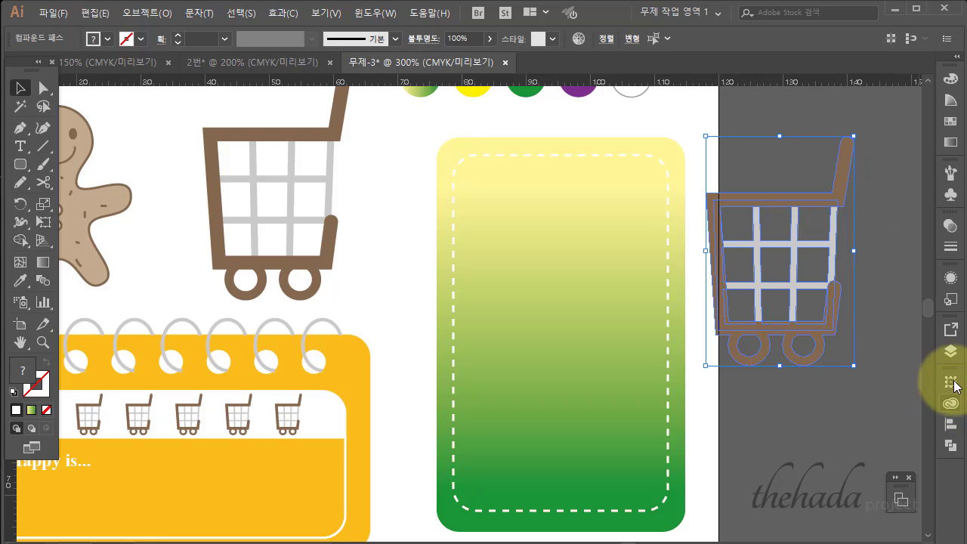
pyautogui.click(950, 352)
pyautogui.click(950, 445)
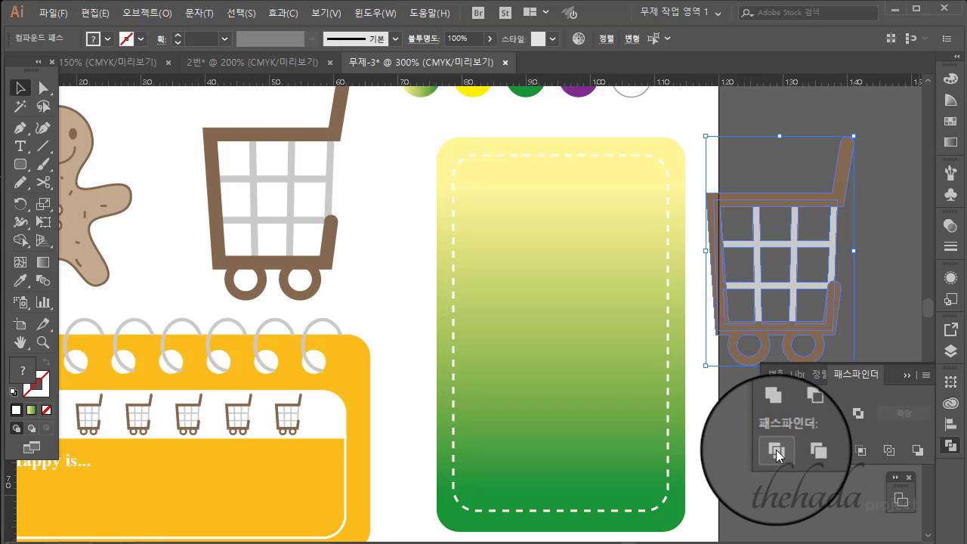
pyautogui.click(775, 413)
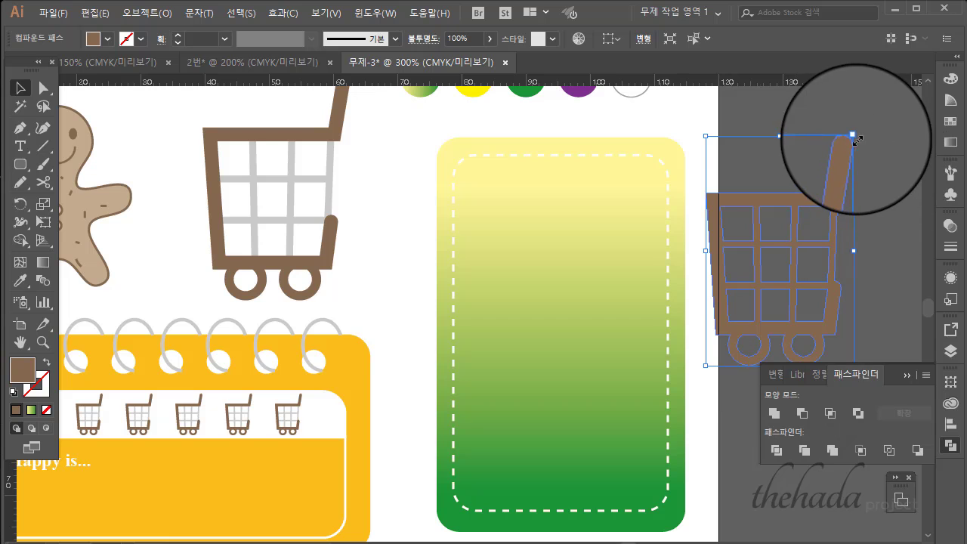
# Scale the cart copy down proportionally to about 16 mm wide and fill it with white
pyautogui.moveTo(777, 136); pyautogui.dragTo(770, 217)
pyautogui.click(906, 374)
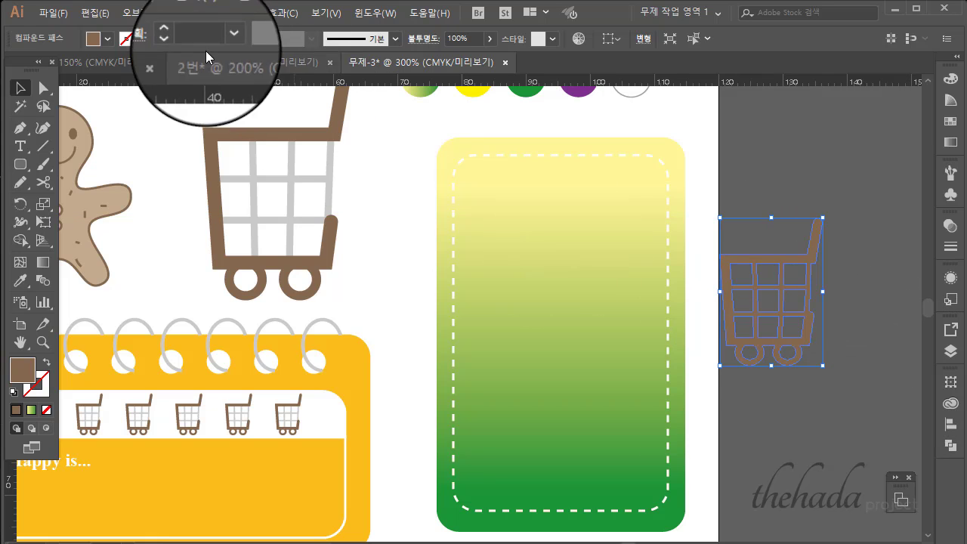
pyautogui.click(108, 38)
pyautogui.click(31, 67)
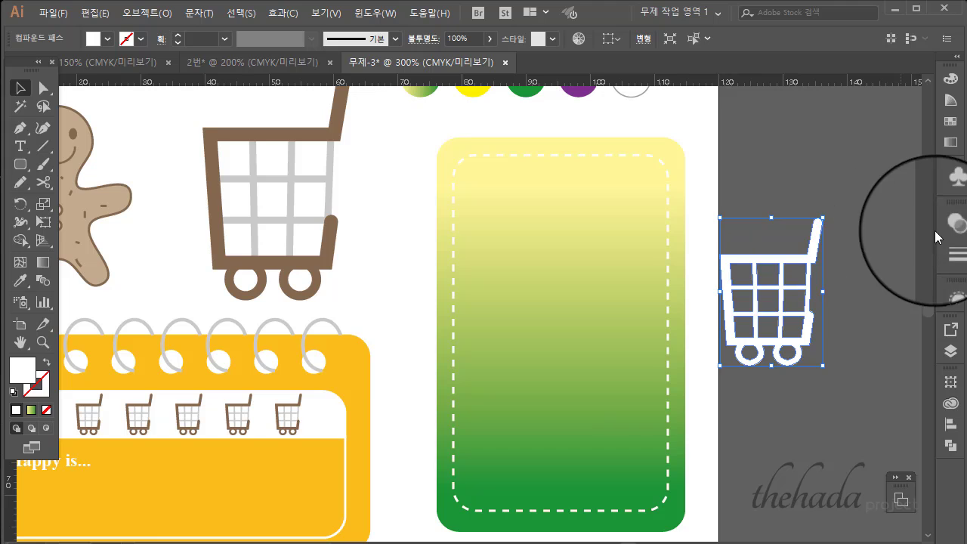
# Set the white cart's opacity to 50%
pyautogui.click(949, 227)
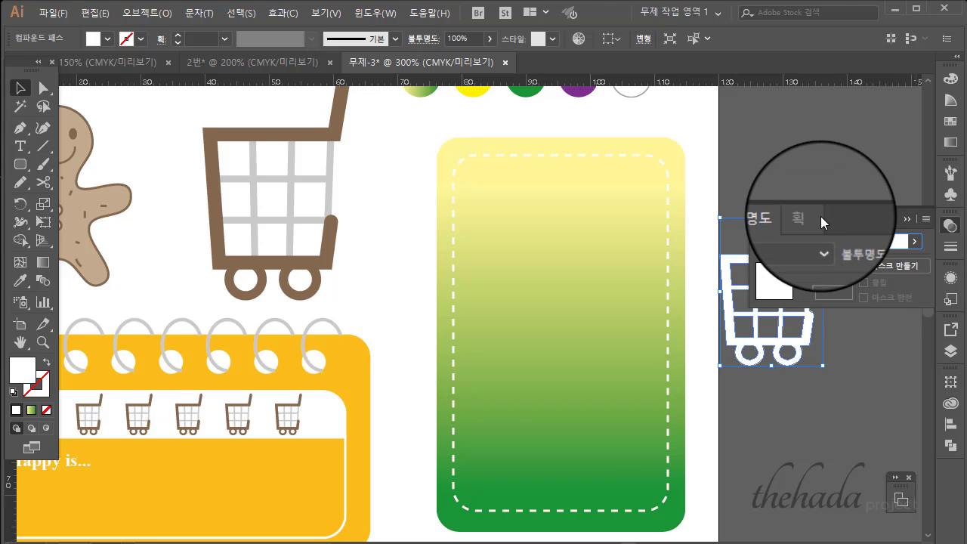
pyautogui.write('50')
pyautogui.press('Return')
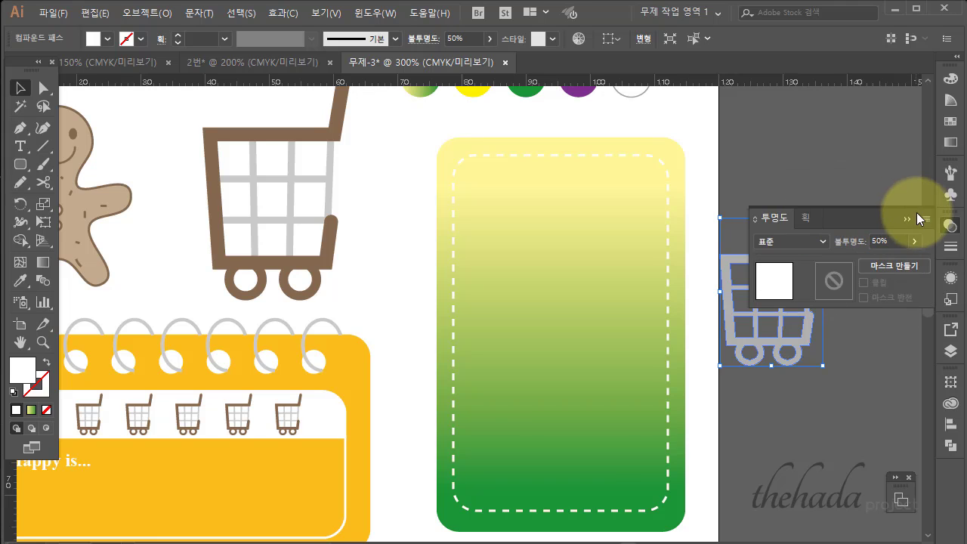
pyautogui.click(910, 219)
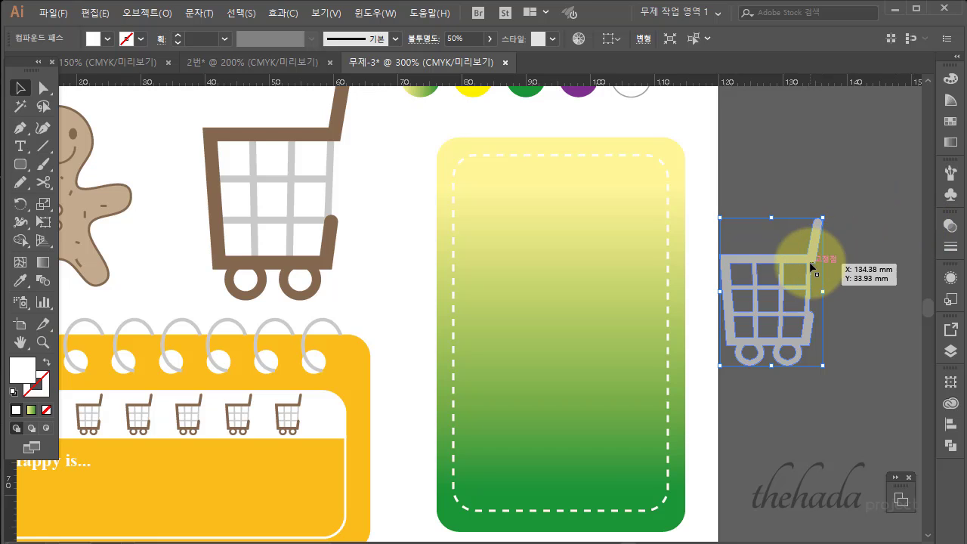
# Place the white cart, rotated about 30° clockwise, in front of the gradient card in its lower part
pyautogui.moveTo(816, 211); pyautogui.dragTo(602, 395)
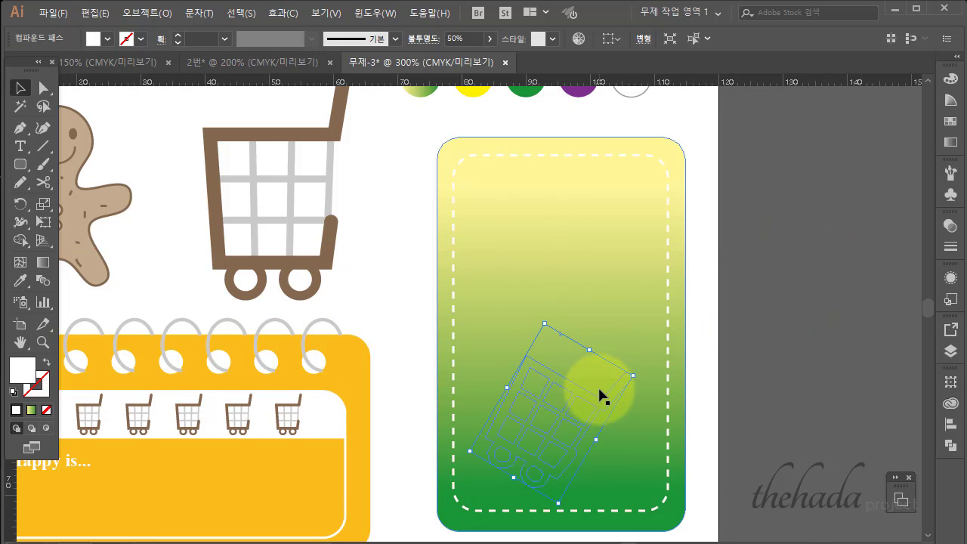
pyautogui.rightClick(601, 392)
pyautogui.moveTo(702, 541)
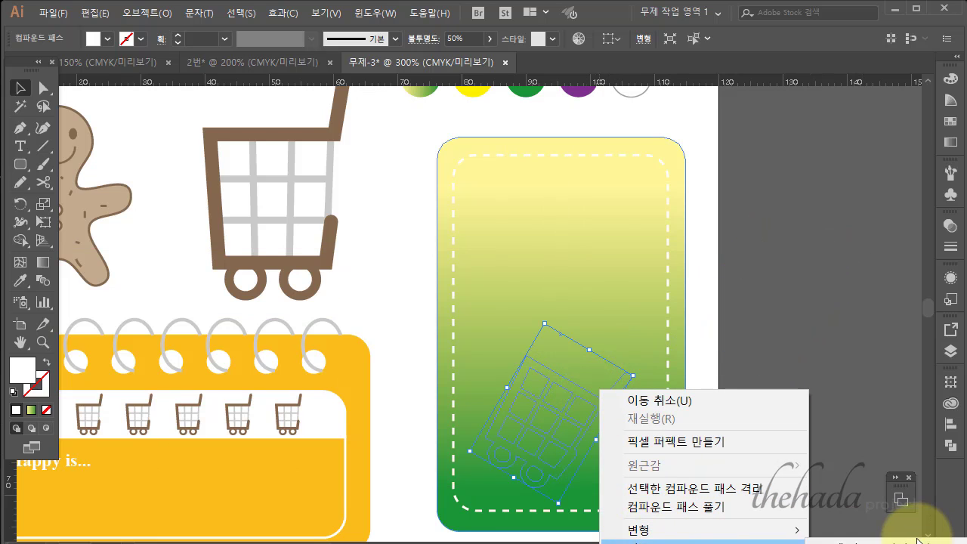
pyautogui.click(906, 538)
pyautogui.moveTo(592, 392); pyautogui.dragTo(578, 399)
pyautogui.click(754, 420)
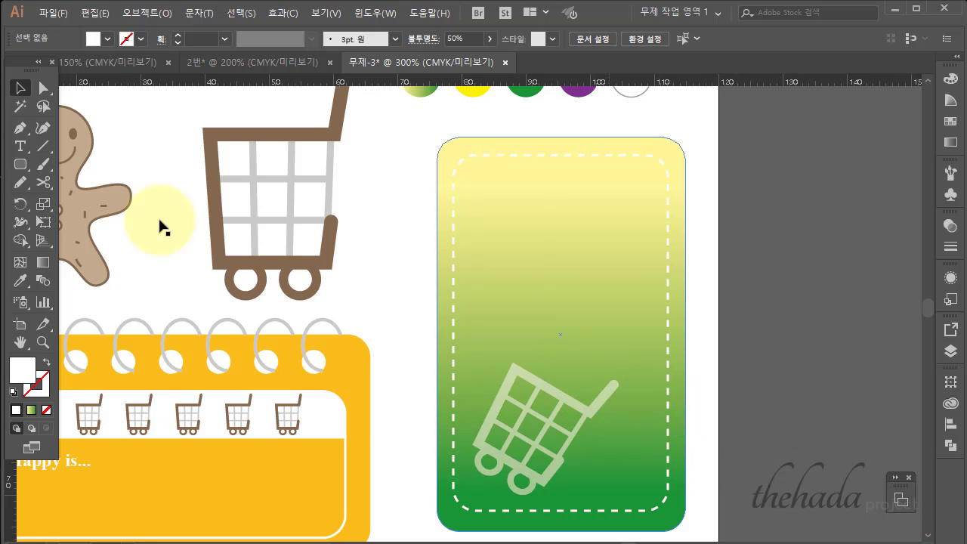
# Draw an upright ellipse about 8 by 11 mm on the card above the cart and fill it with the sampled swatch yellow
pyautogui.click(21, 165)
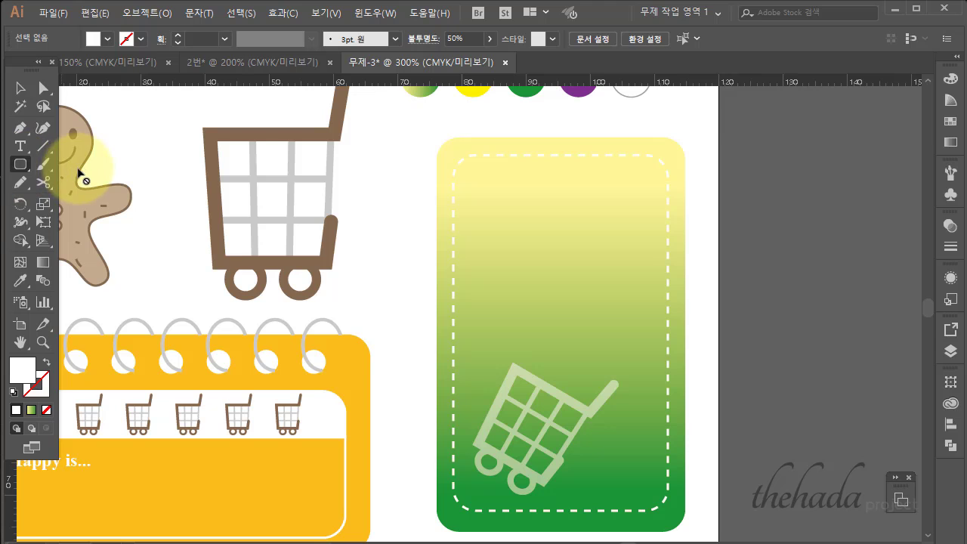
pyautogui.click(24, 166)
pyautogui.click(69, 200)
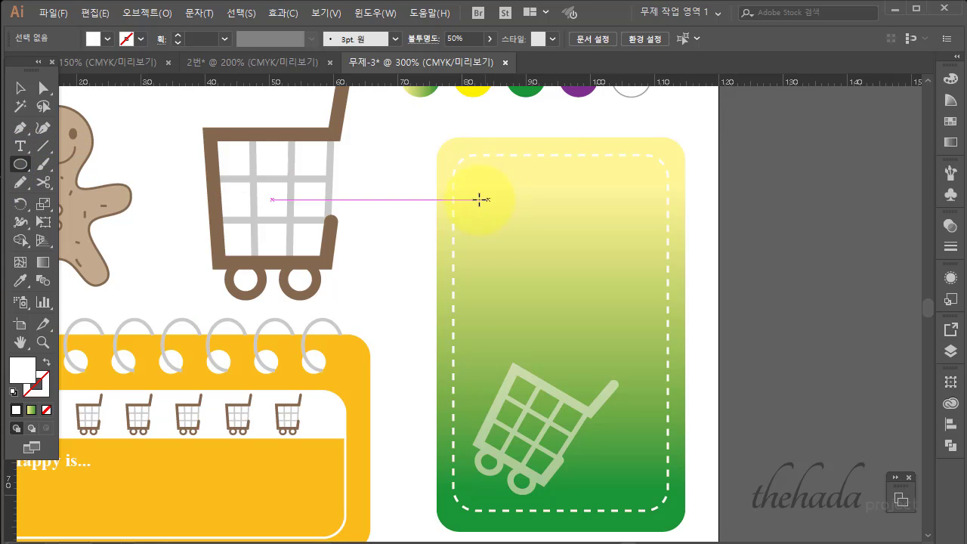
pyautogui.moveTo(469, 218); pyautogui.dragTo(499, 280)
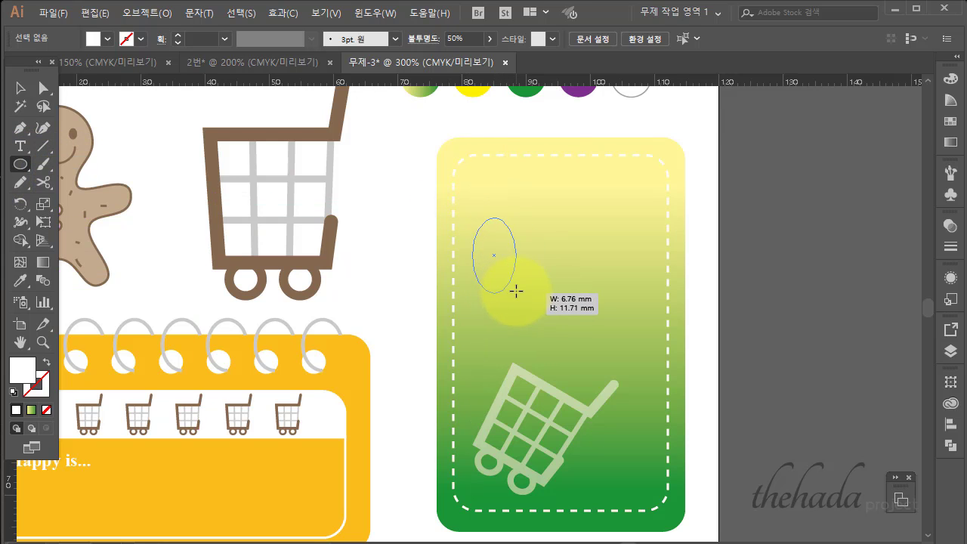
pyautogui.moveTo(527, 293); pyautogui.dragTo(527, 293)
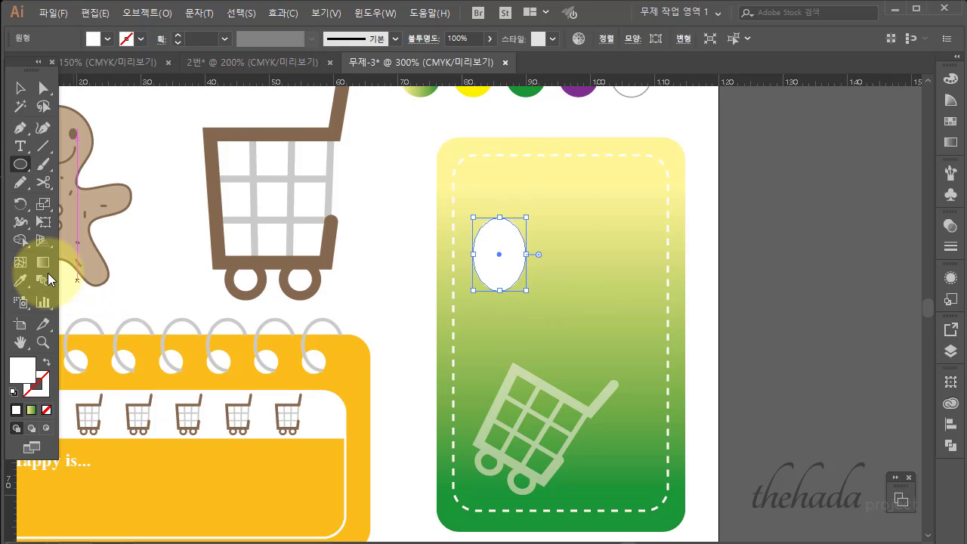
pyautogui.click(20, 281)
pyautogui.click(487, 85)
pyautogui.click(21, 87)
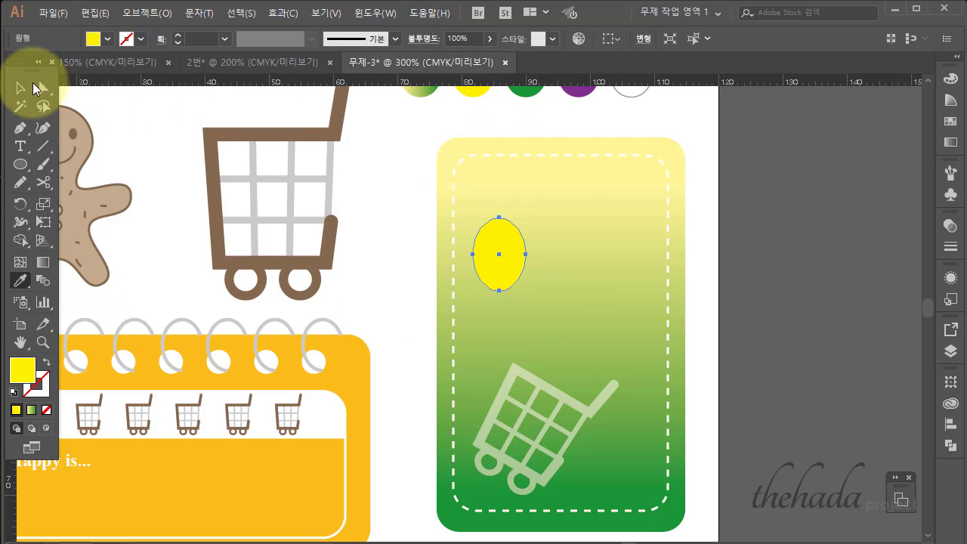
# Arrange the yellow ellipse and two copies of it as smaller, differently rotated ovals above the cart
pyautogui.moveTo(501, 218); pyautogui.dragTo(661, 285)
pyautogui.click(767, 356)
pyautogui.hotkey('ctrl', '=')
pyautogui.hotkey('ctrl', '=')
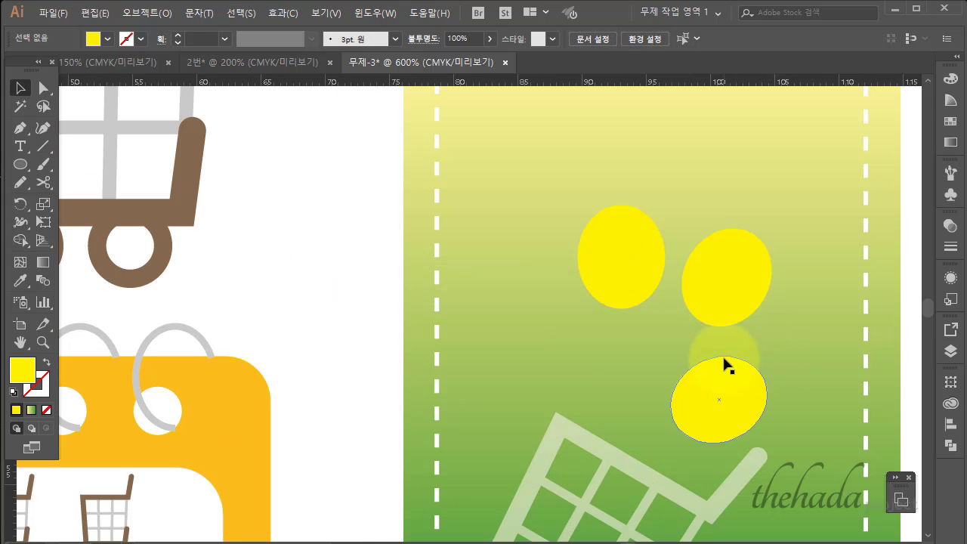
# Draw three freehand curved strings with the Pencil tool, running from the bottoms of the yellow ovals to the cart's upper edge
pyautogui.moveTo(725, 361); pyautogui.dragTo(567, 210)
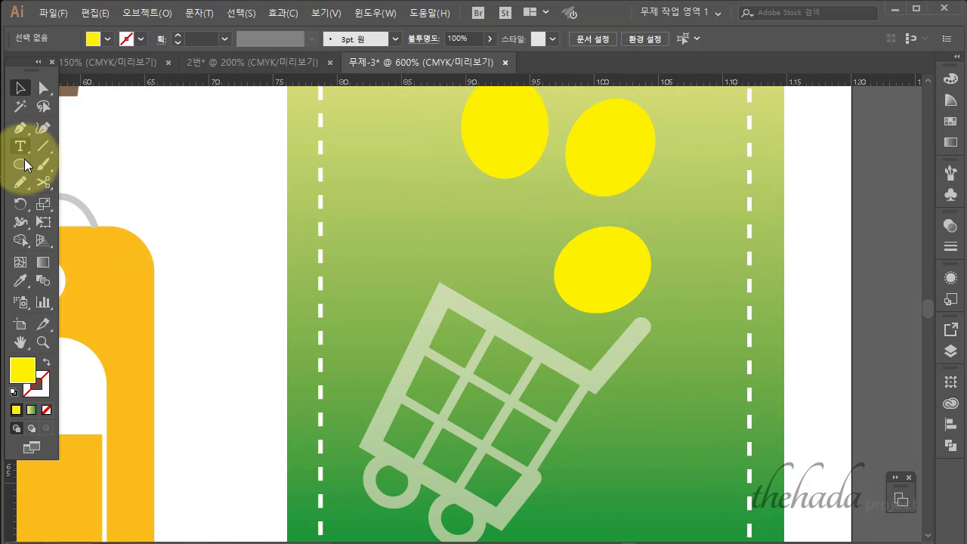
pyautogui.click(20, 182)
pyautogui.moveTo(504, 180)
pyautogui.mouseDown()
pyautogui.moveTo(488, 213)
pyautogui.moveTo(506, 266)
pyautogui.moveTo(508, 306)
pyautogui.moveTo(498, 314)
pyautogui.mouseUp()
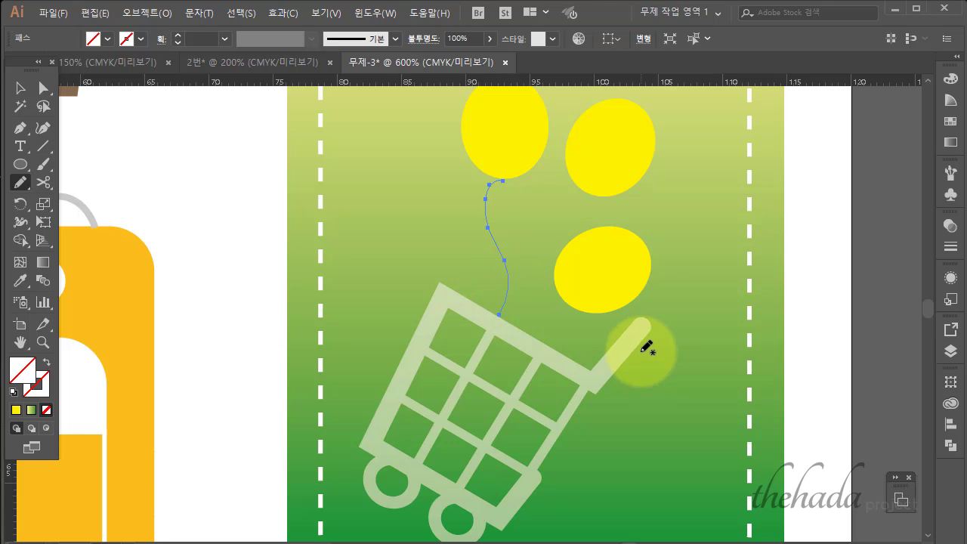
pyautogui.moveTo(549, 198)
pyautogui.mouseDown()
pyautogui.moveTo(524, 291)
pyautogui.moveTo(493, 315)
pyautogui.moveTo(536, 316)
pyautogui.moveTo(510, 318)
pyautogui.mouseUp()
pyautogui.keyDown('ctrl'); pyautogui.click(544, 299); pyautogui.keyUp('ctrl')
# Give all three balloon strings the sampled 0.5 pt grey stroke and no fill of the outlined circle swatch
pyautogui.click(20, 87)
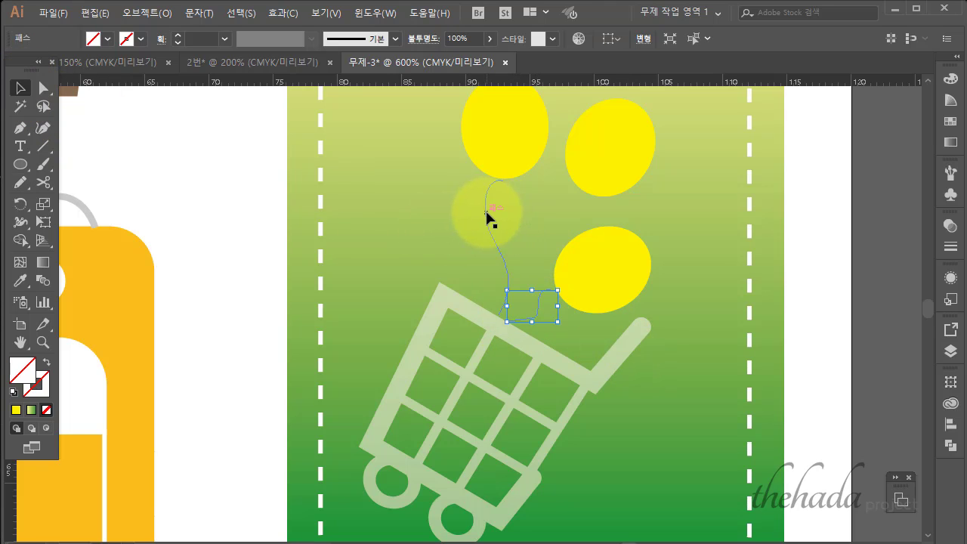
pyautogui.keyDown('shift'); pyautogui.click(538, 215); pyautogui.keyUp('shift')
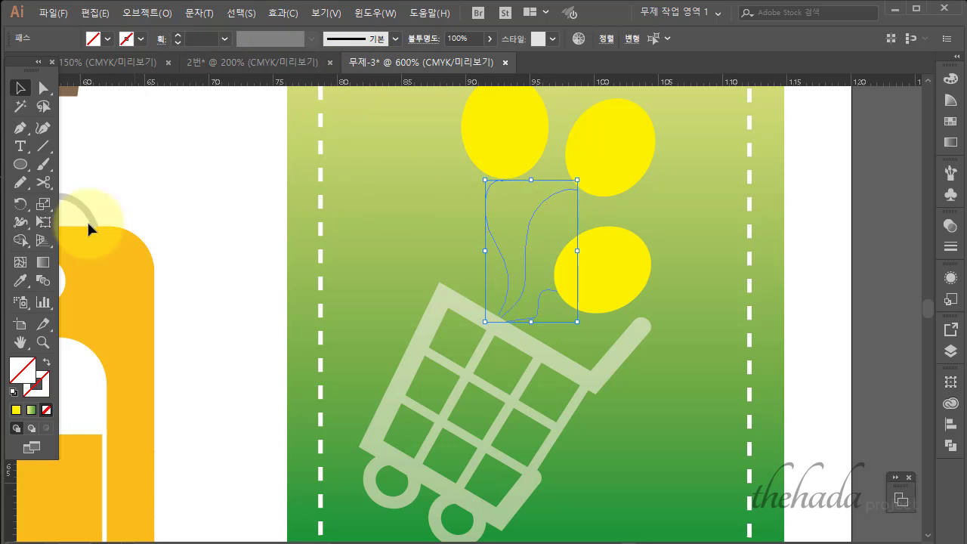
pyautogui.scroll(3, 279, 275)
pyautogui.scroll(10, 278, 270)
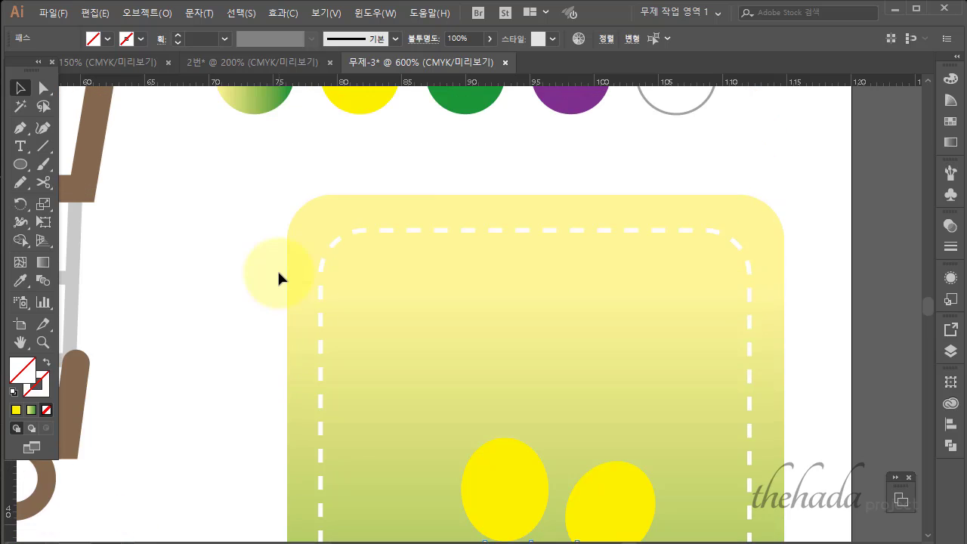
pyautogui.click(20, 280)
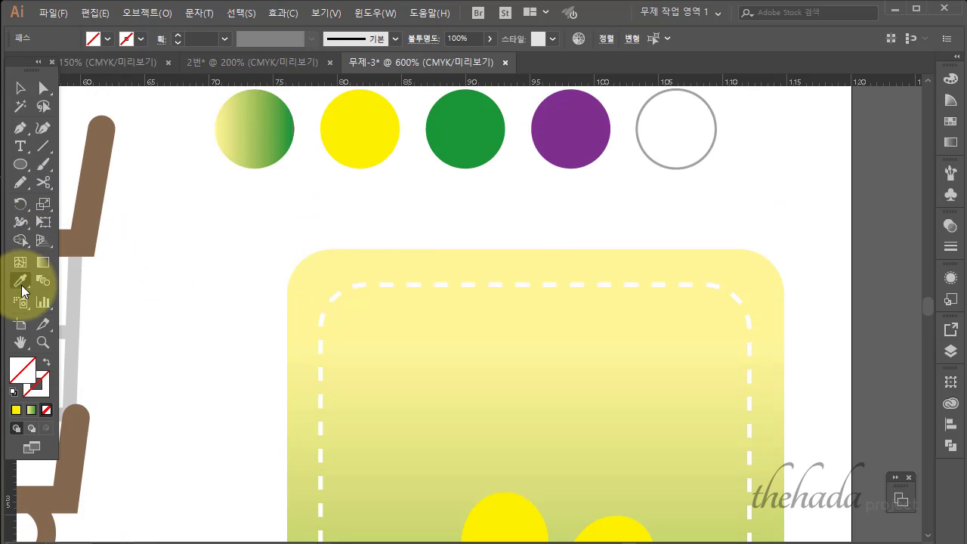
pyautogui.click(660, 157)
pyautogui.scroll(-10, 598, 259)
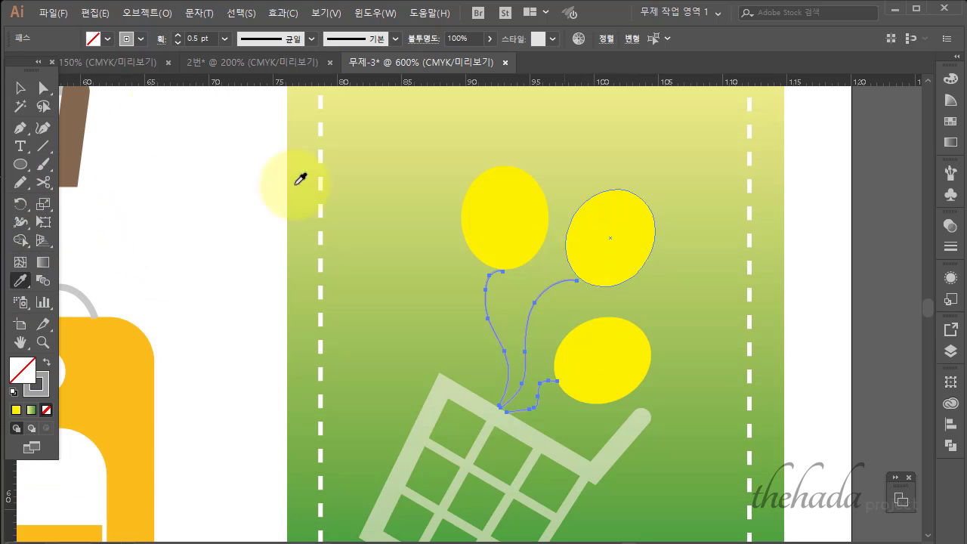
pyautogui.click(20, 88)
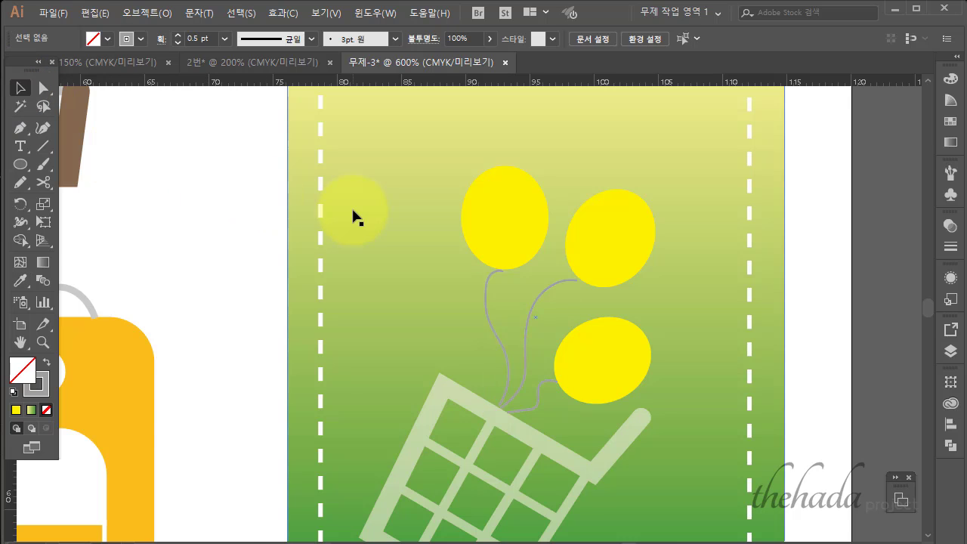
# Recolour the upper-right yellow balloon with the sampled green swatch
pyautogui.scroll(-2, 352, 217)
pyautogui.scroll(2, 423, 241)
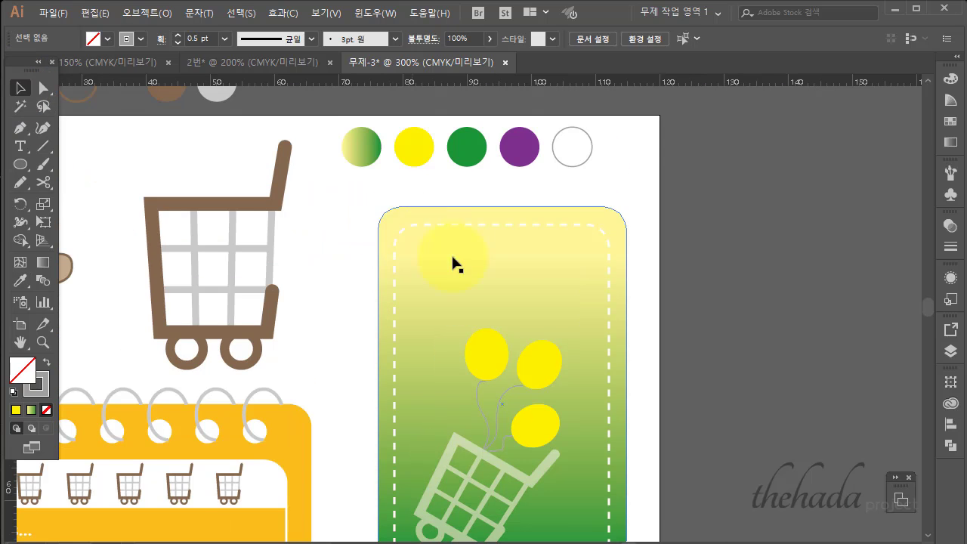
pyautogui.click(538, 354)
pyautogui.press('i')
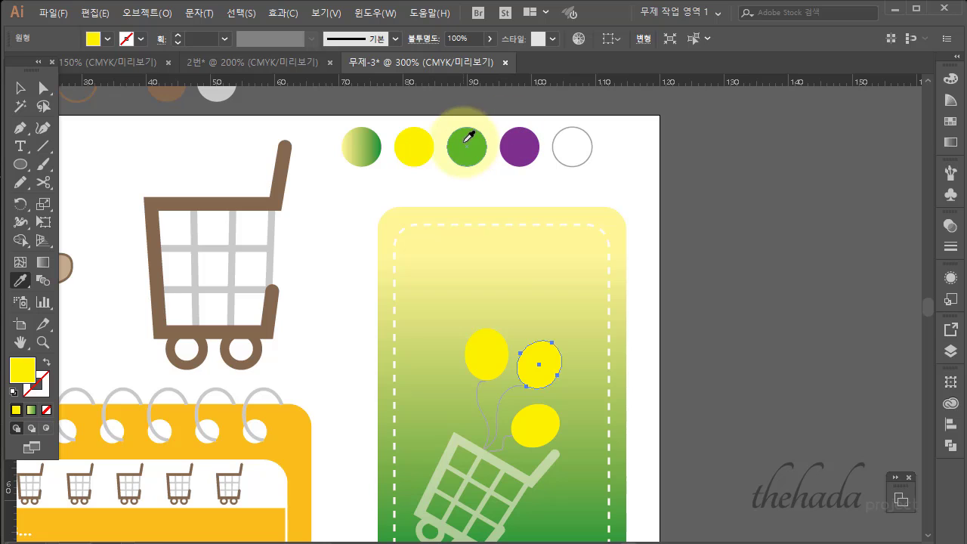
pyautogui.click(462, 143)
pyautogui.click(19, 87)
# Recolour the lowest yellow balloon, nearest the cart handle, with the sampled purple swatch
pyautogui.click(538, 427)
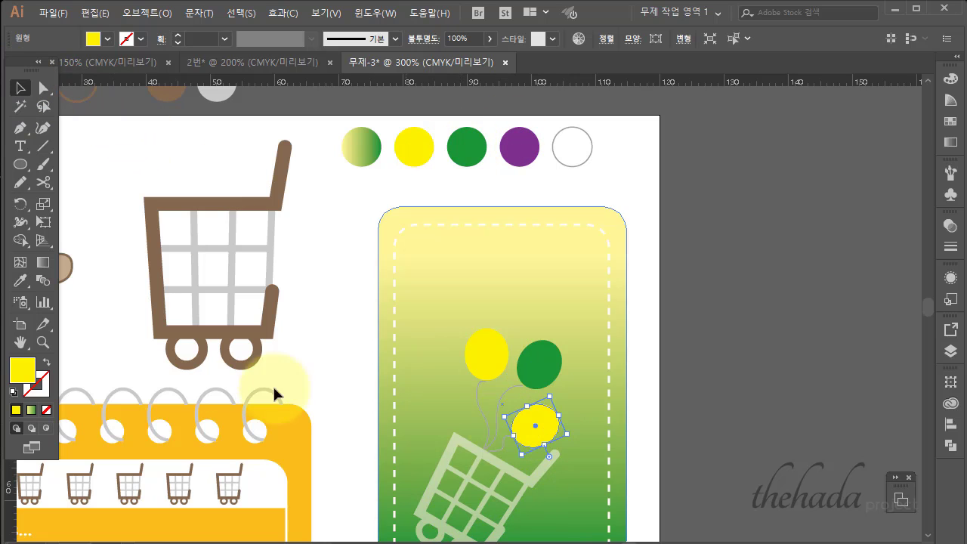
pyautogui.click(29, 281)
pyautogui.click(521, 145)
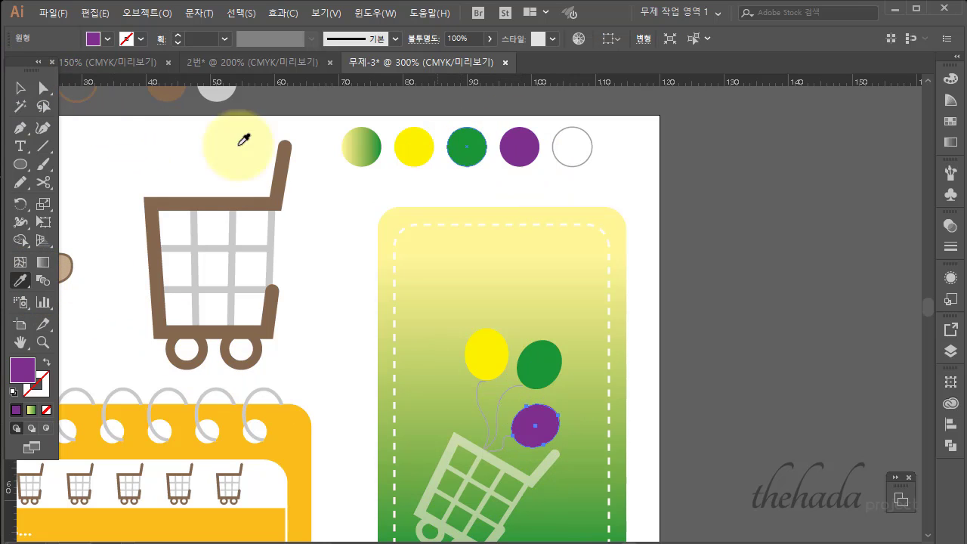
pyautogui.click(19, 87)
pyautogui.click(757, 367)
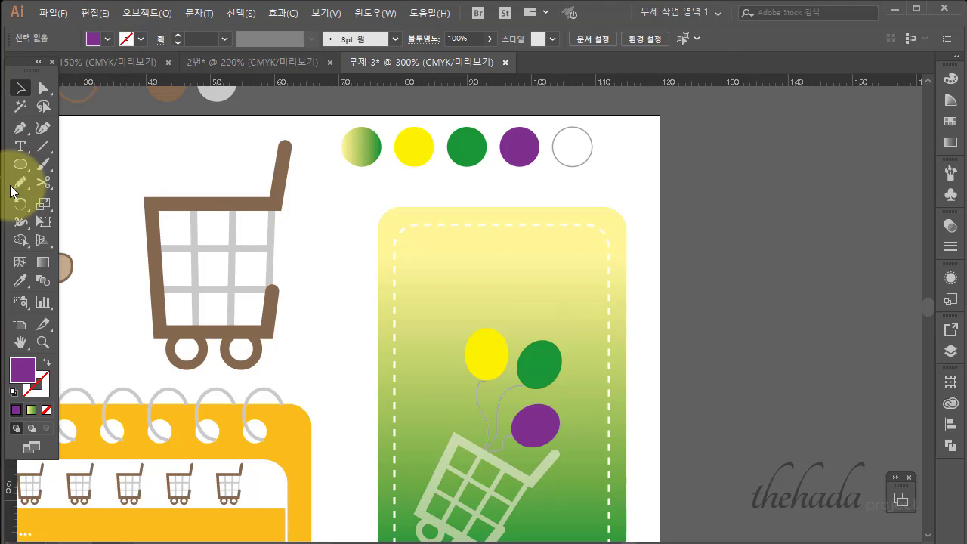
# Add the point text "즐거운 여행" on the empty canvas beside the artboard
pyautogui.click(20, 146)
pyautogui.click(714, 255)
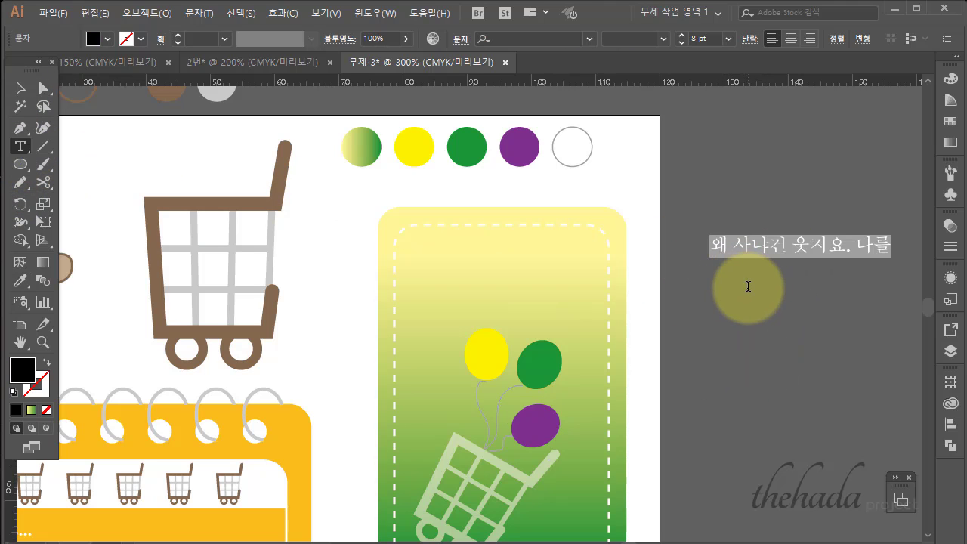
pyautogui.write('wm')
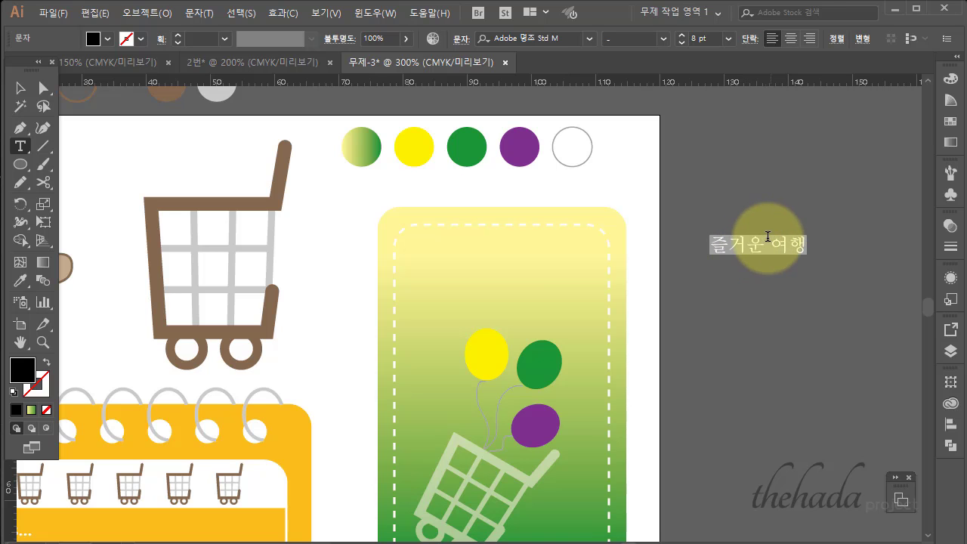
# Set the "즐거운 여행" text to the 궁서 font at 12 pt
pyautogui.click(589, 37)
pyautogui.scroll(6, 638, 297)
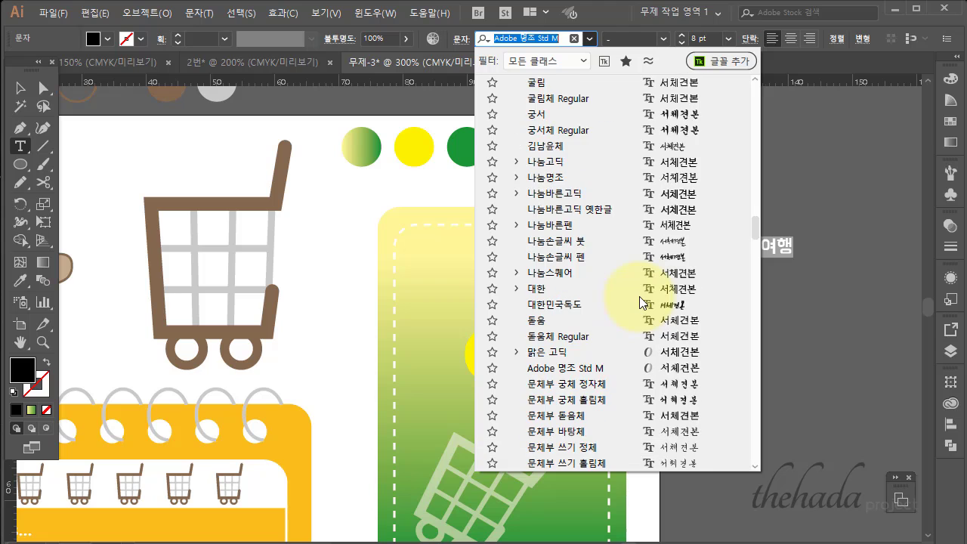
pyautogui.scroll(3, 639, 296)
pyautogui.click(543, 209)
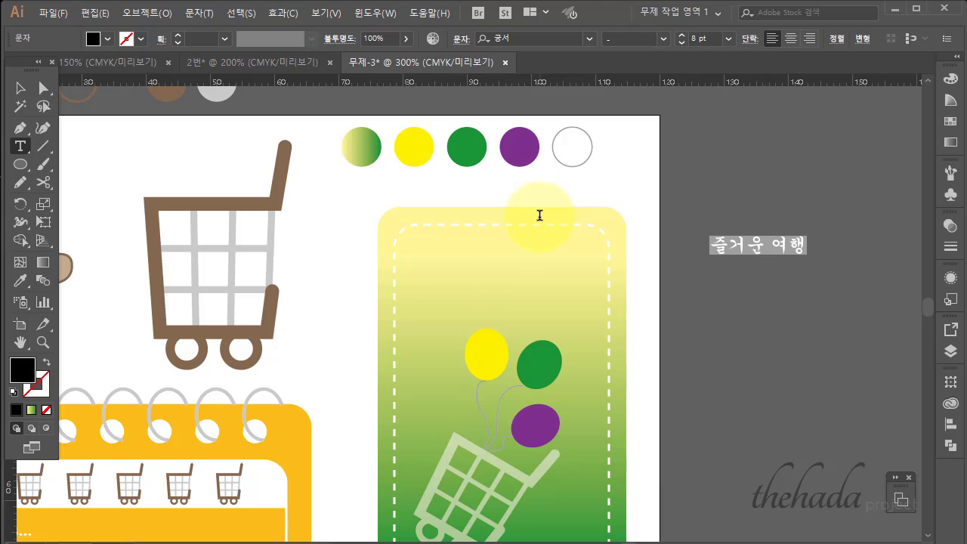
pyautogui.click(674, 36)
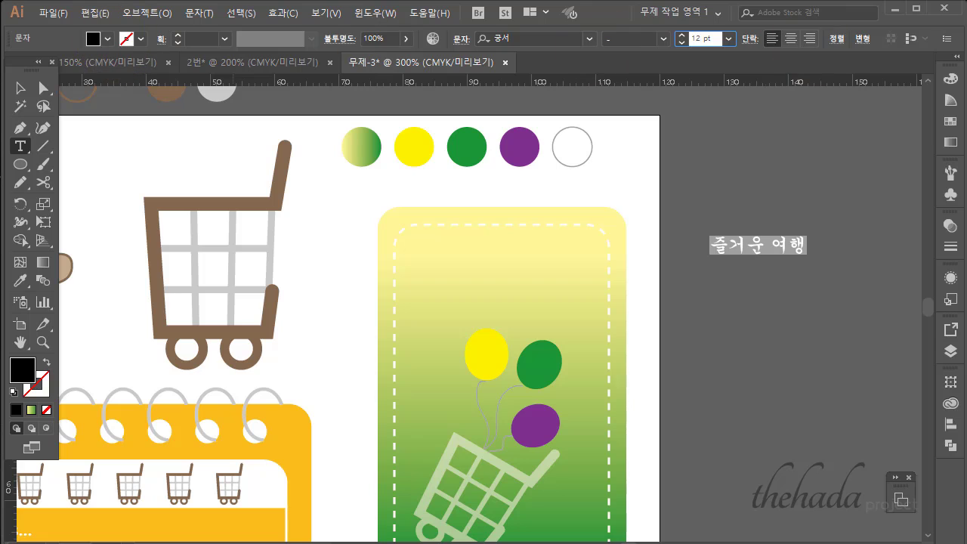
# Colour the "즐거운 여행" text dark grey with K set to 80%
pyautogui.click(946, 79)
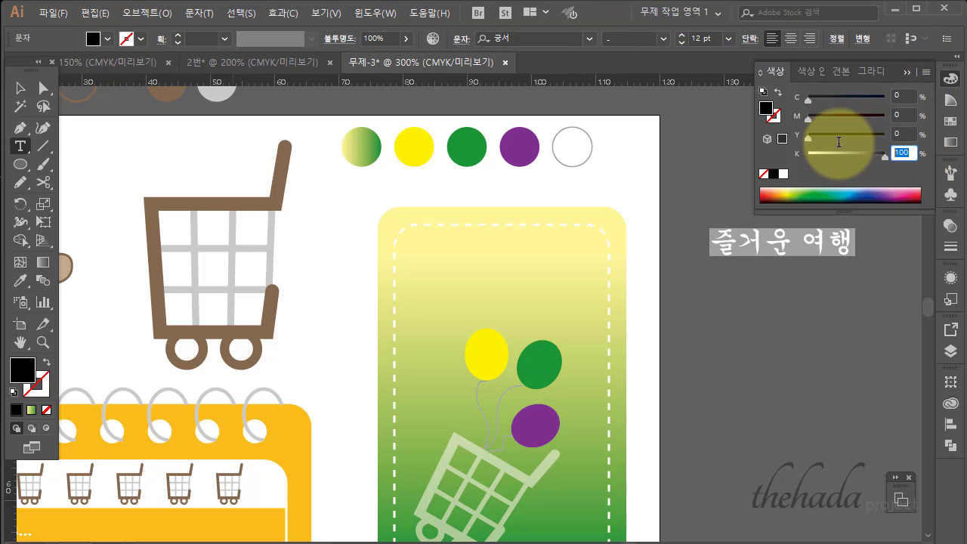
pyautogui.write('80')
pyautogui.press('Return')
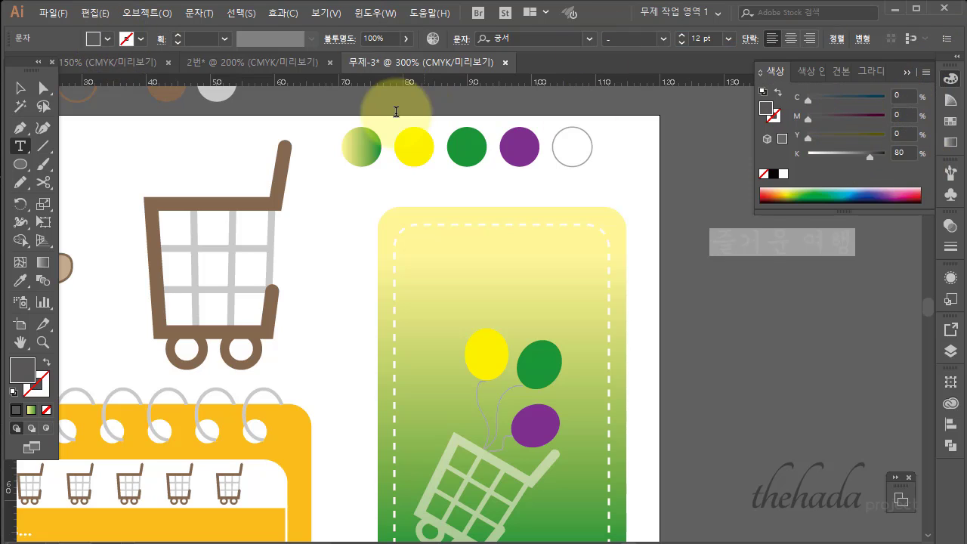
# Place the "즐거운 여행" text inside the dashed border at the card's upper right
pyautogui.click(21, 89)
pyautogui.moveTo(791, 245); pyautogui.dragTo(543, 262)
pyautogui.click(710, 332)
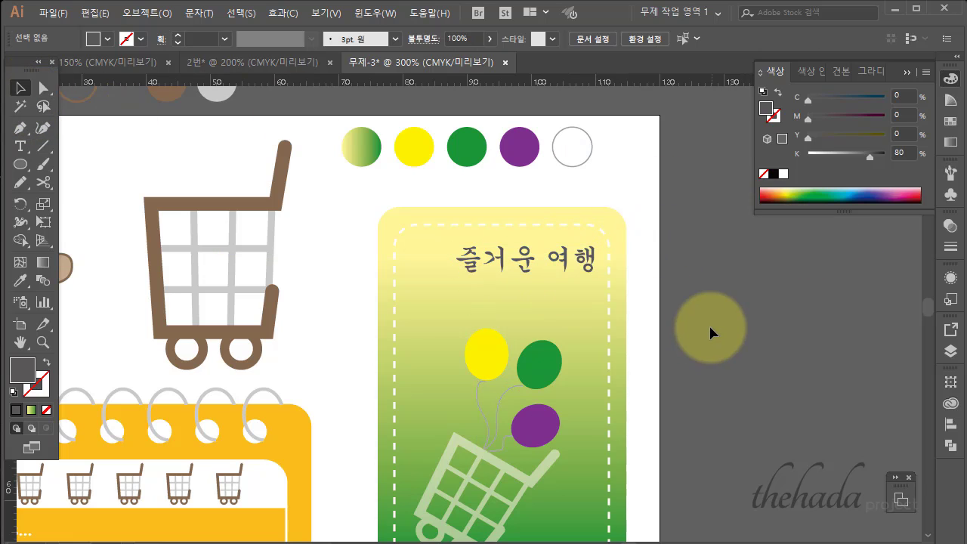
# Move the row of five tag colour swatches up off the artboard, level with the other swatches above it
pyautogui.hotkey('ctrl', '-')
pyautogui.hotkey('ctrl', '-')
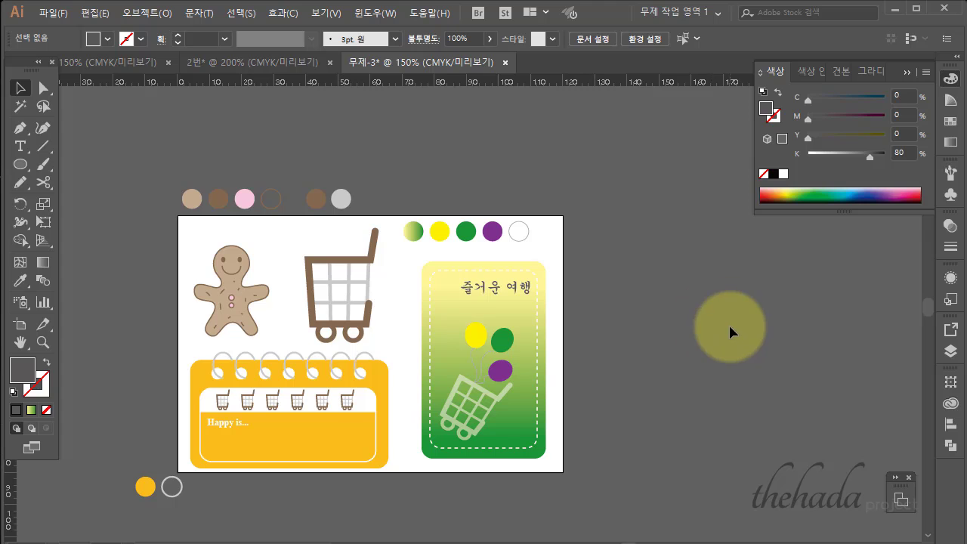
pyautogui.moveTo(733, 331); pyautogui.dragTo(784, 306)
pyautogui.moveTo(457, 189); pyautogui.dragTo(576, 167)
pyautogui.hotkey('ctrl', 'z')
pyautogui.moveTo(477, 167); pyautogui.dragTo(557, 169)
pyautogui.click(742, 303)
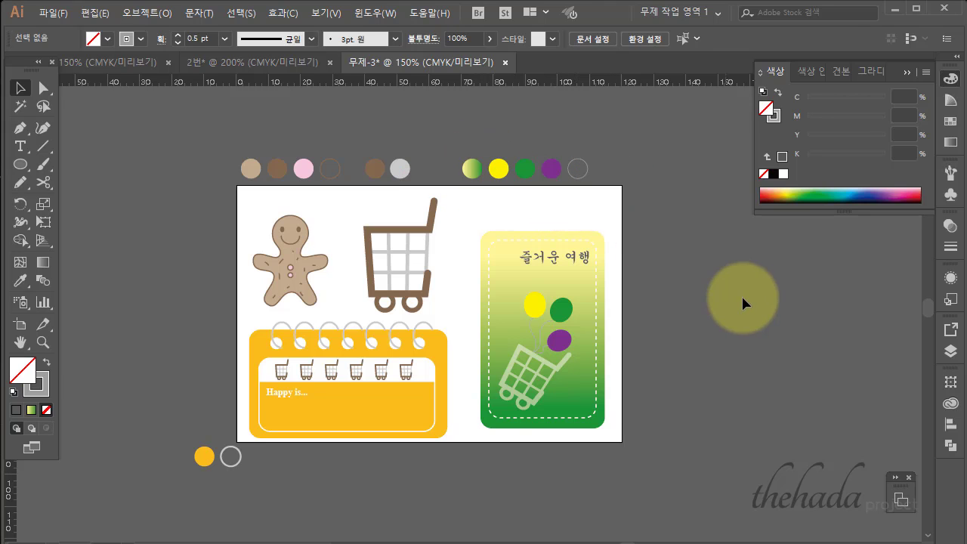